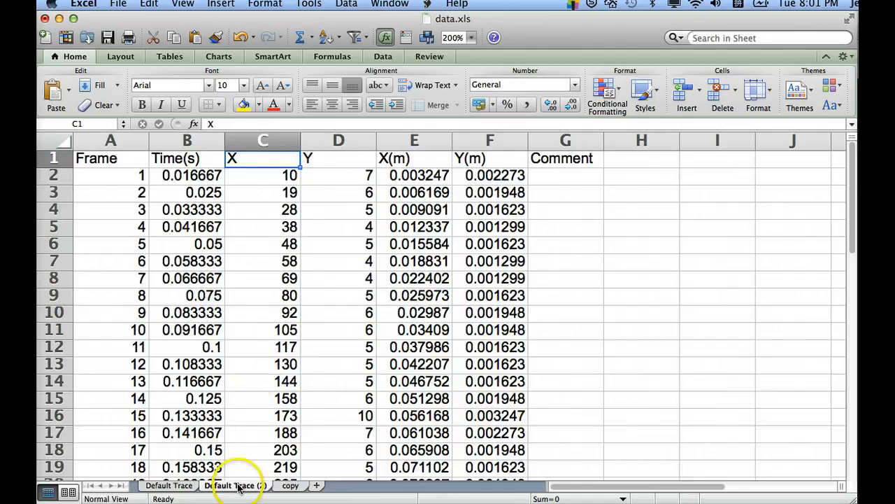
Delete the Frame column from the Default Trace (2) sheet.
{"action": "left_click", "coordinate": [170, 484]}
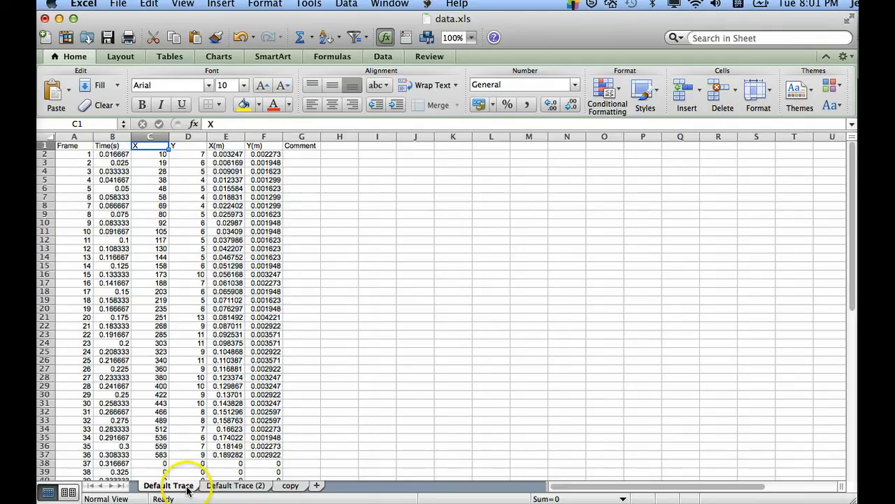
{"action": "left_click", "coordinate": [227, 487]}
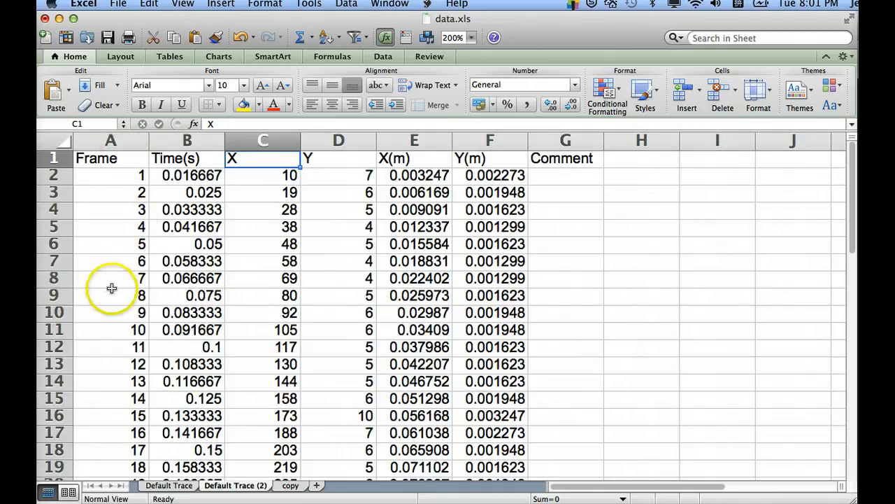
{"action": "left_click", "coordinate": [126, 142]}
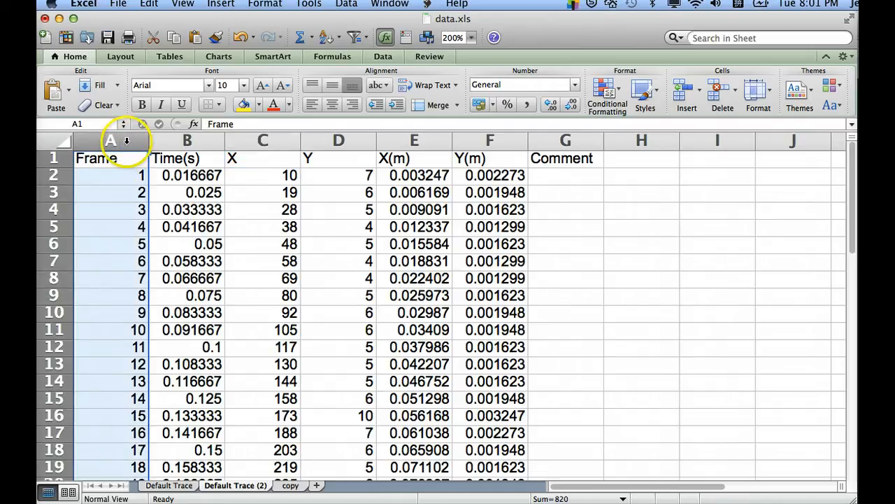
{"action": "right_click", "coordinate": [127, 141]}
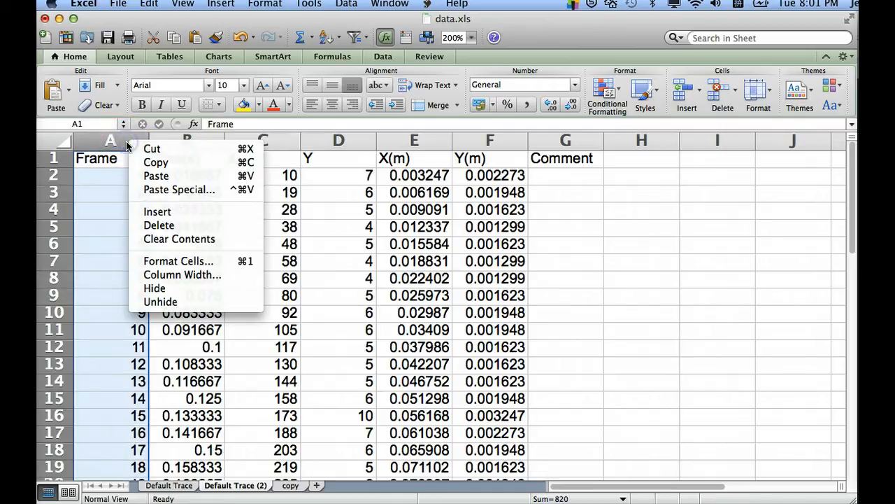
{"action": "left_click", "coordinate": [154, 226]}
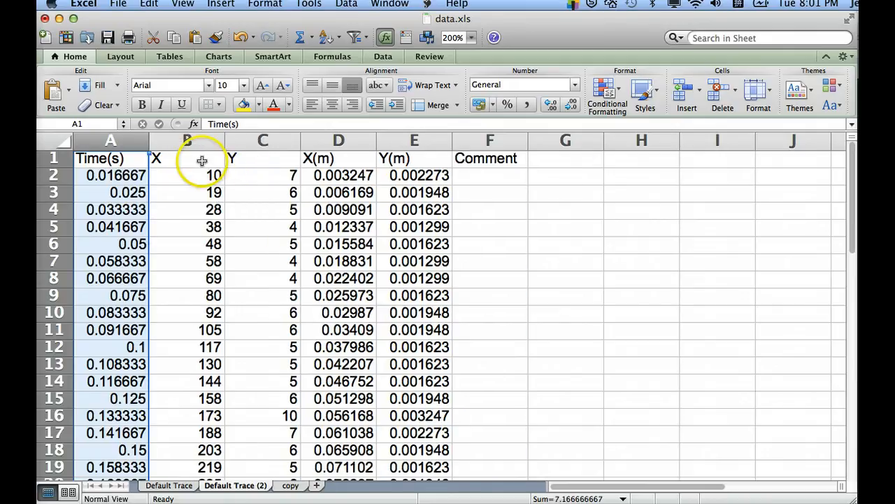
Delete the X and Y columns that lie between Time(s) and X(m).
{"action": "scroll", "coordinate": [243, 206], "scroll_direction": "down", "scroll_amount": 3}
{"action": "scroll", "coordinate": [242, 206], "scroll_direction": "up", "scroll_amount": 3}
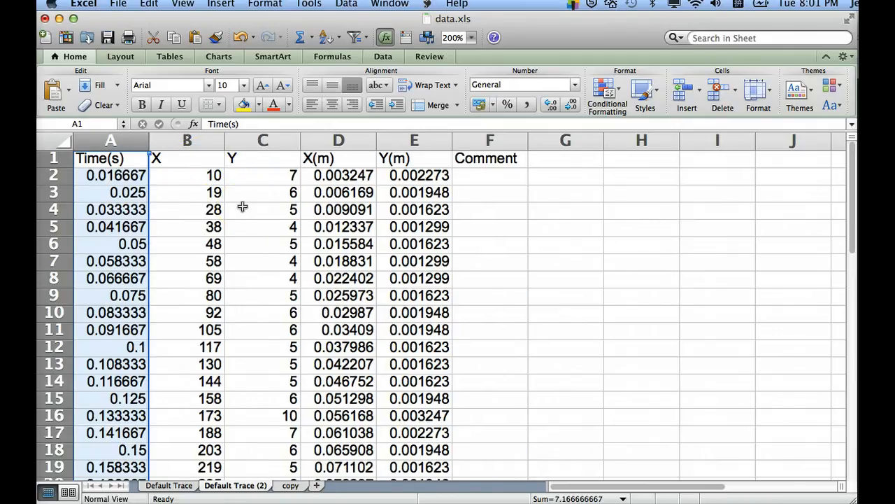
{"action": "scroll", "coordinate": [242, 206], "scroll_direction": "down", "scroll_amount": 1}
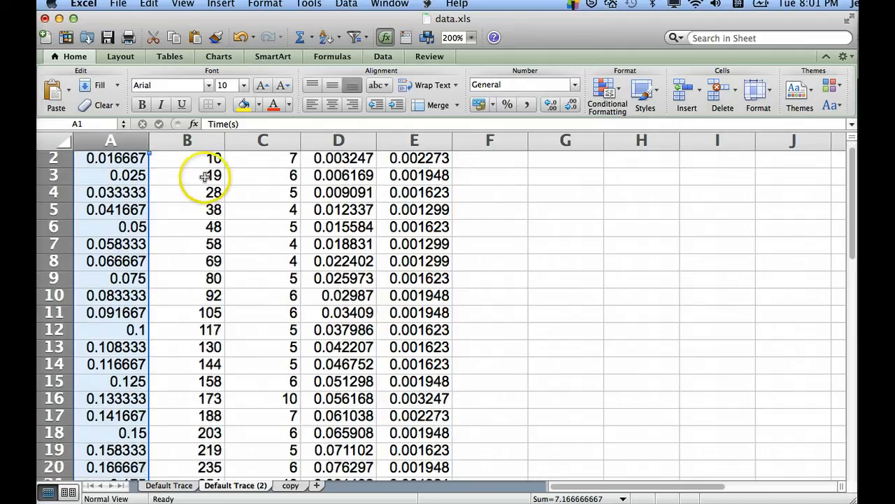
{"action": "left_click_drag", "start_coordinate": [198, 144], "coordinate": [245, 179]}
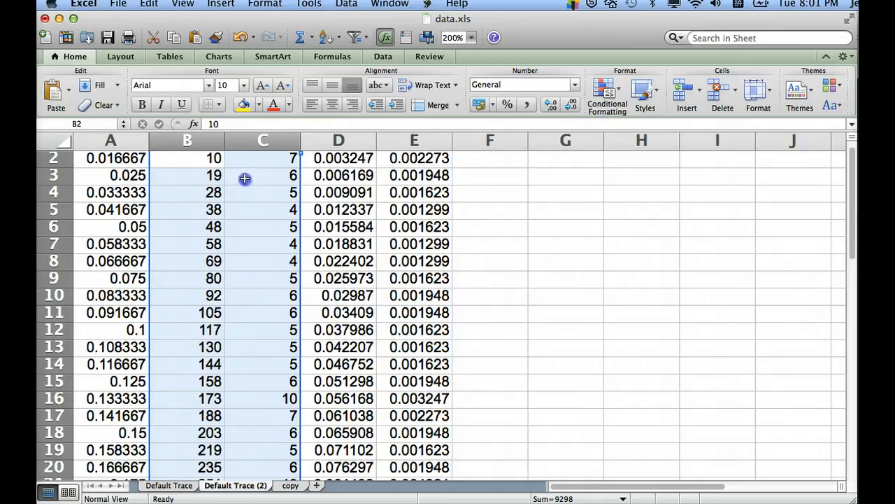
{"action": "right_click", "coordinate": [245, 178]}
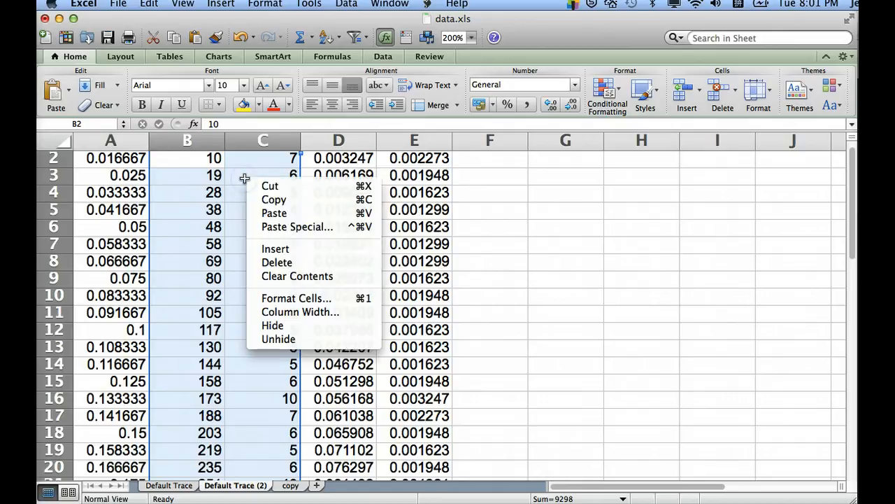
{"action": "left_click", "coordinate": [290, 263]}
{"action": "scroll", "coordinate": [270, 230], "scroll_direction": "up", "scroll_amount": 1}
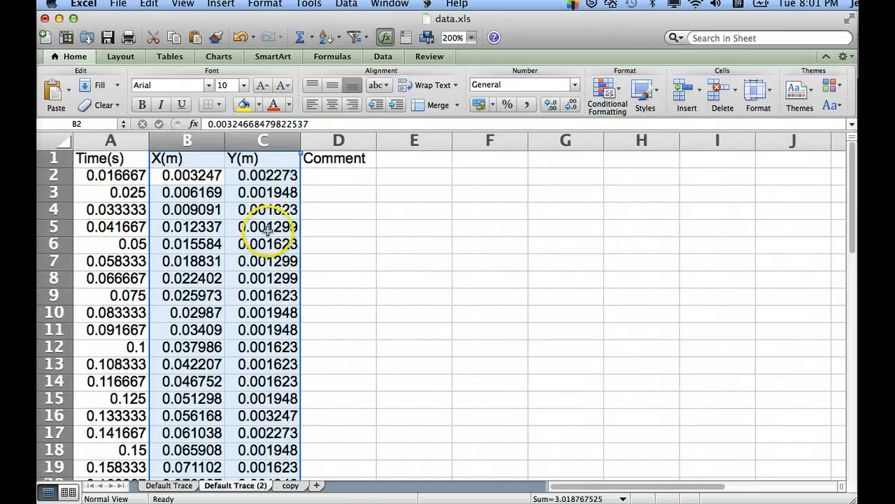
Delete the Y(m) and Comment columns, C and D.
{"action": "left_click", "coordinate": [254, 142]}
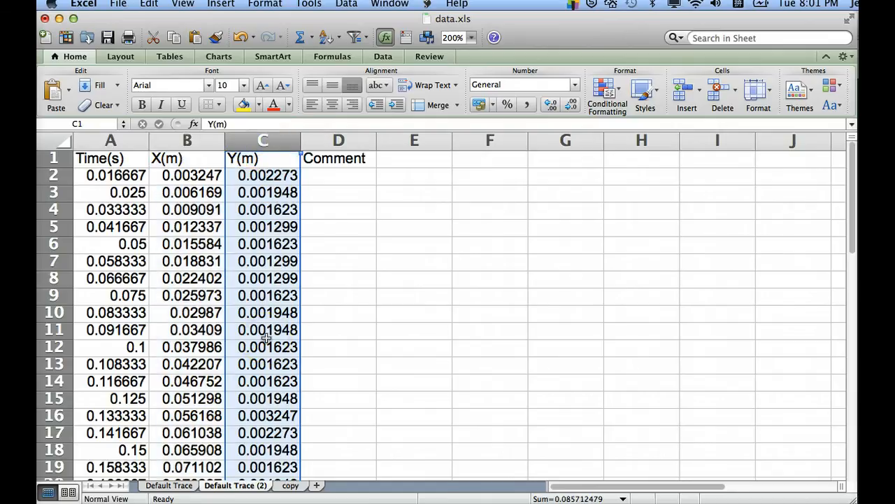
{"action": "right_click", "coordinate": [266, 141]}
{"action": "left_click_drag", "start_coordinate": [297, 142], "coordinate": [304, 143]}
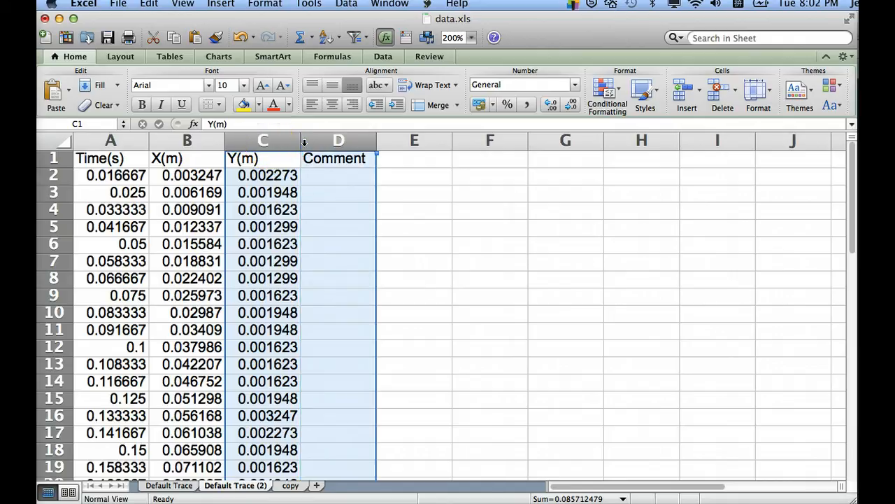
{"action": "right_click", "coordinate": [290, 224]}
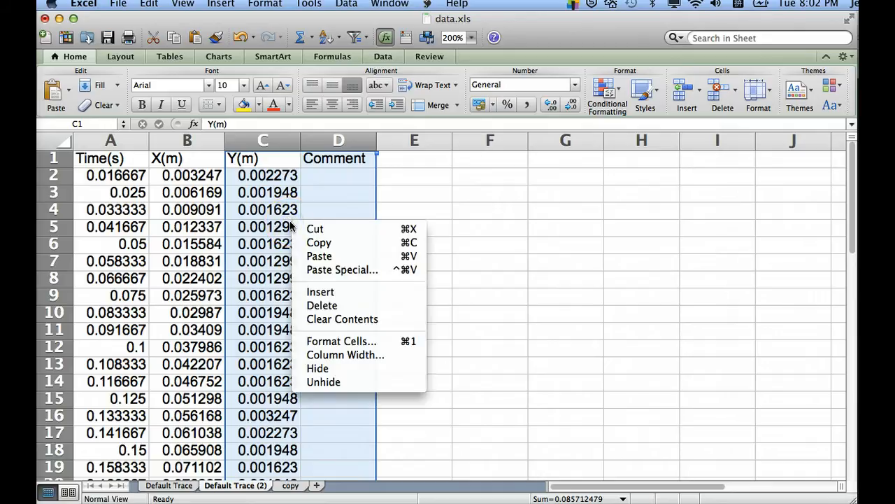
{"action": "left_click", "coordinate": [328, 305]}
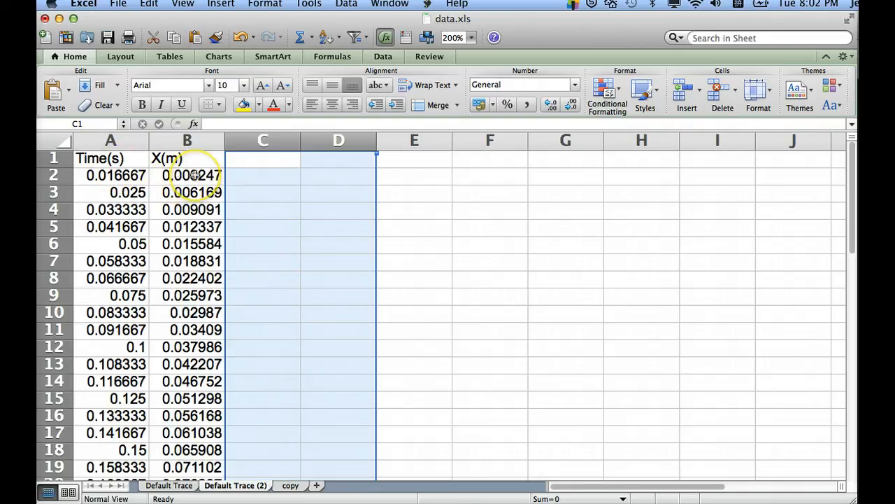
Delete rows 38 to 41, the trailing rows whose X(m) value is 0.
{"action": "left_click", "coordinate": [249, 175]}
{"action": "scroll", "coordinate": [161, 243], "scroll_direction": "down", "scroll_amount": 10}
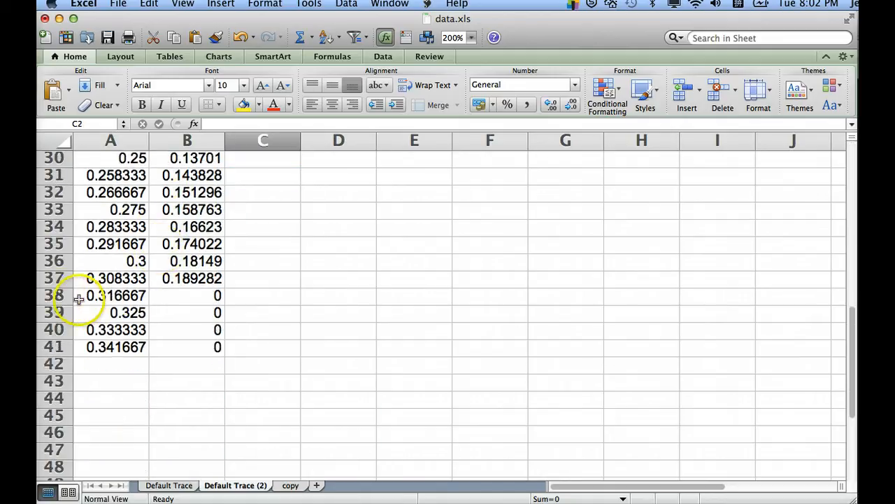
{"action": "left_click_drag", "start_coordinate": [55, 295], "coordinate": [57, 347]}
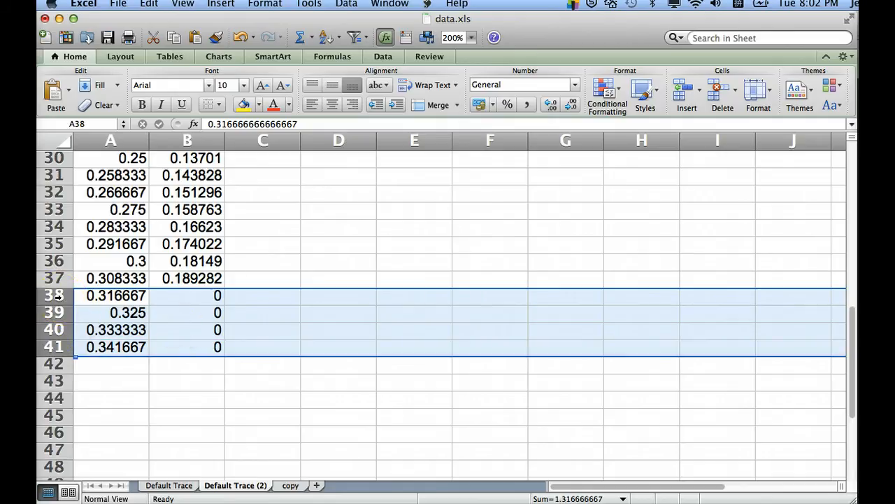
{"action": "right_click", "coordinate": [58, 296]}
{"action": "left_click", "coordinate": [97, 327]}
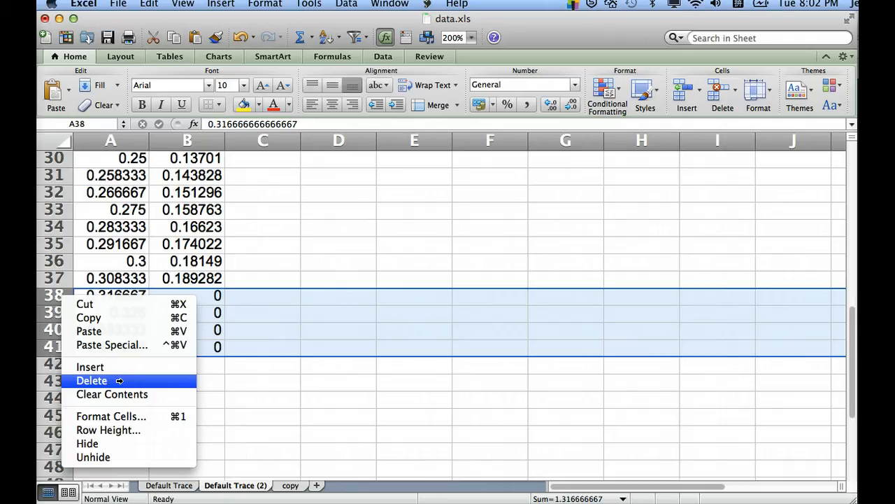
{"action": "left_click", "coordinate": [119, 379]}
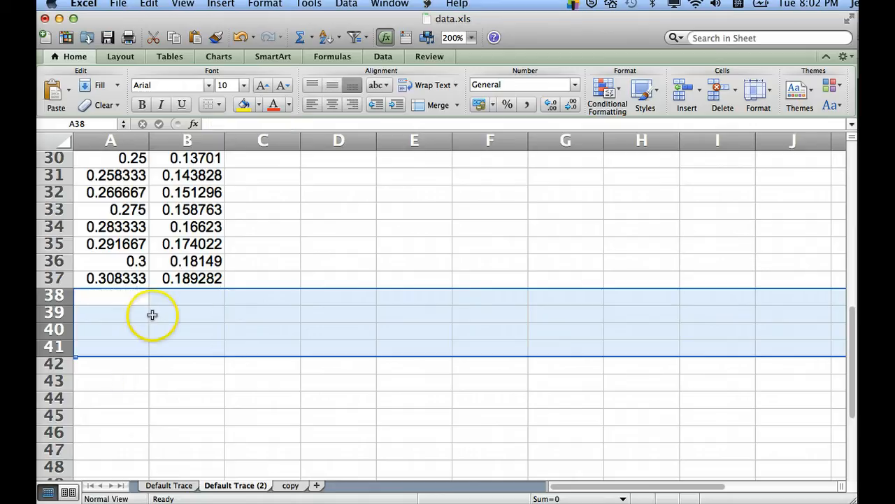
Enter the header Velocity(m/s) in cell D1 and widen column D to fit it.
{"action": "scroll", "coordinate": [170, 296], "scroll_direction": "up", "scroll_amount": 4}
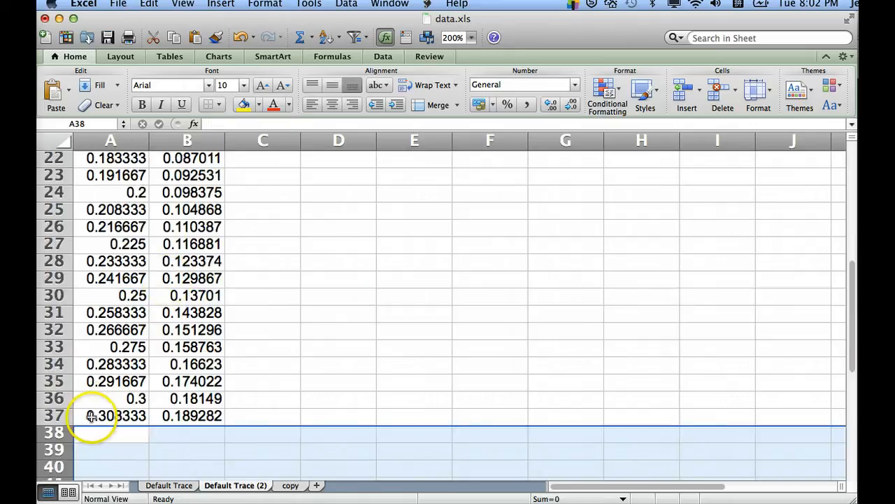
{"action": "scroll", "coordinate": [119, 367], "scroll_direction": "up", "scroll_amount": 10}
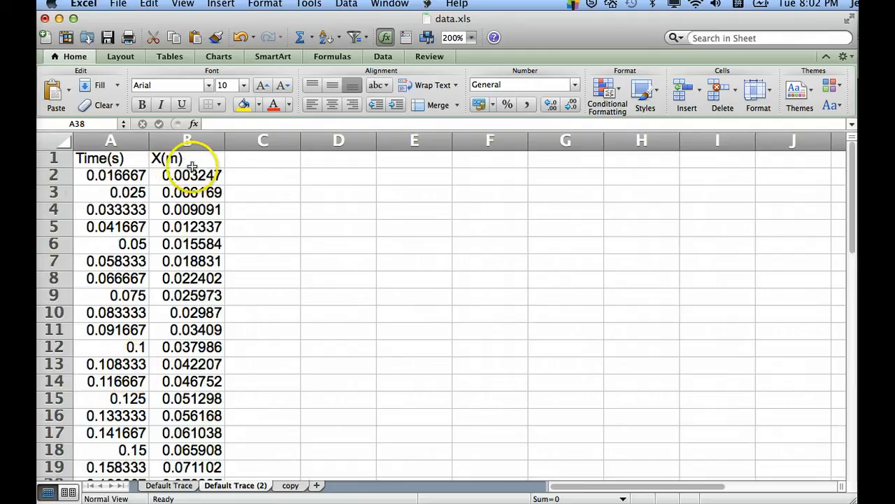
{"action": "left_click", "coordinate": [260, 175]}
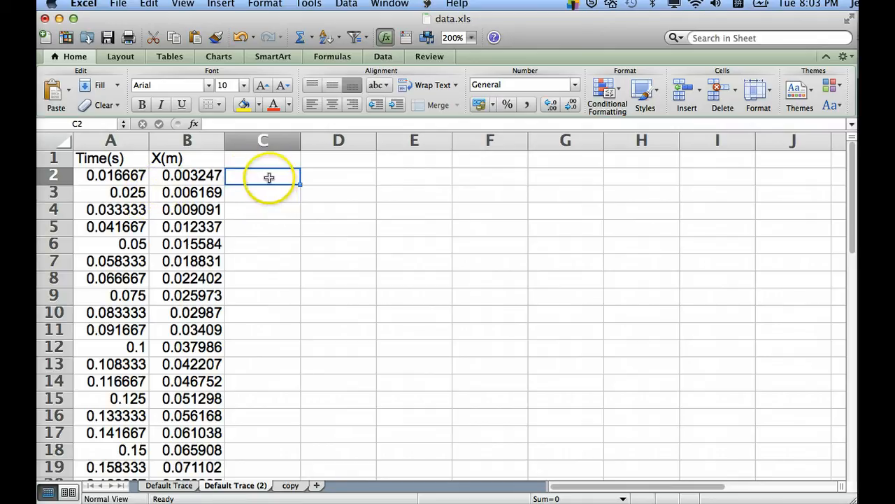
{"action": "left_click", "coordinate": [333, 160]}
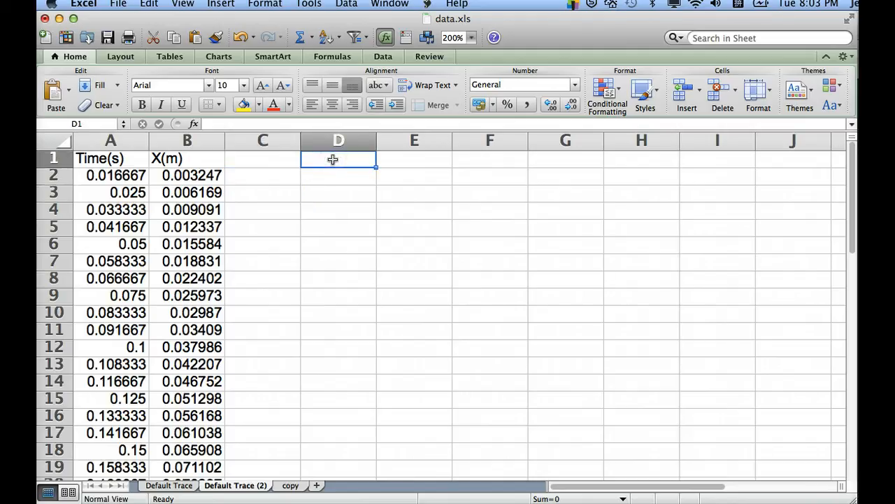
{"action": "type", "text": "Velocity(m/"}
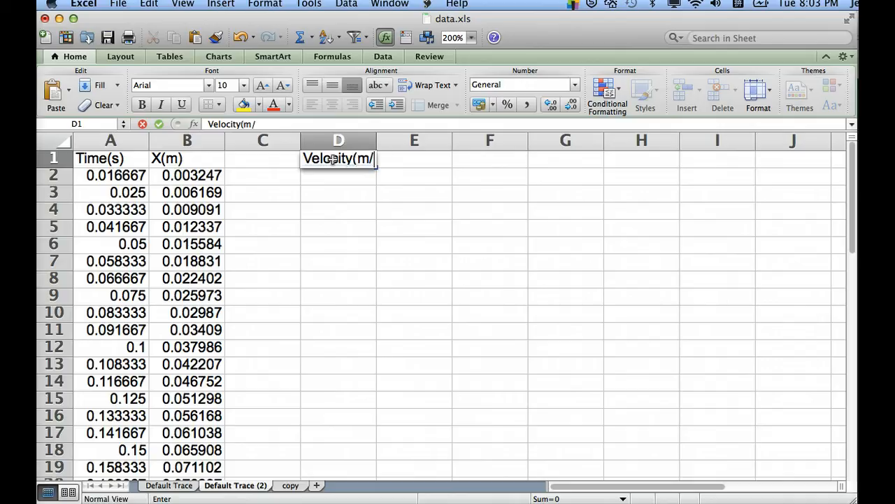
{"action": "type", "text": "s"}
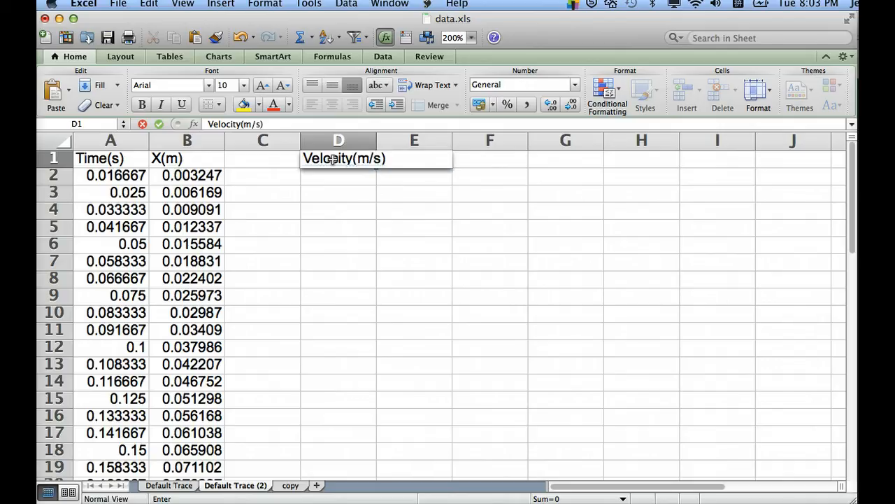
{"action": "left_click", "coordinate": [378, 193]}
{"action": "left_click_drag", "start_coordinate": [376, 137], "coordinate": [396, 137]}
{"action": "left_click", "coordinate": [346, 179]}
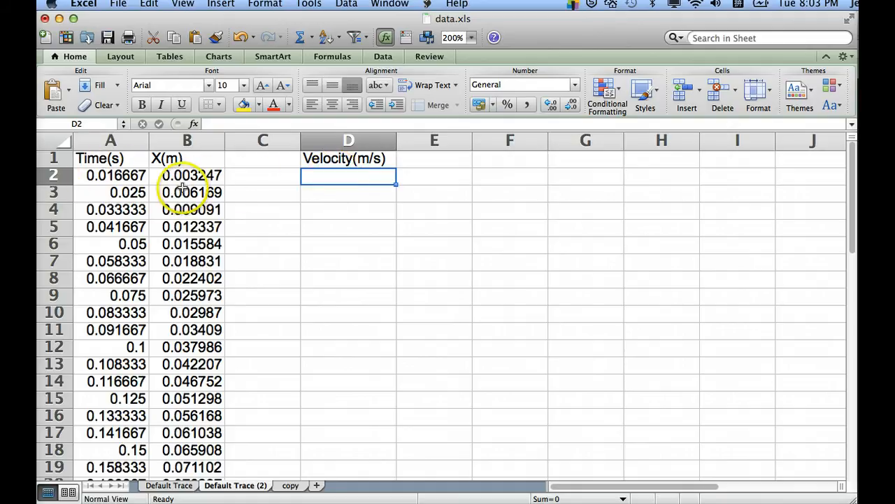
Begin the velocity formula in cell D3 with the position difference (B3-B2).
{"action": "left_click", "coordinate": [132, 175]}
{"action": "mouse_move", "coordinate": [131, 188]}
{"action": "left_mouse_down"}
{"action": "mouse_move", "coordinate": [148, 189]}
{"action": "mouse_move", "coordinate": [140, 201]}
{"action": "left_mouse_up"}
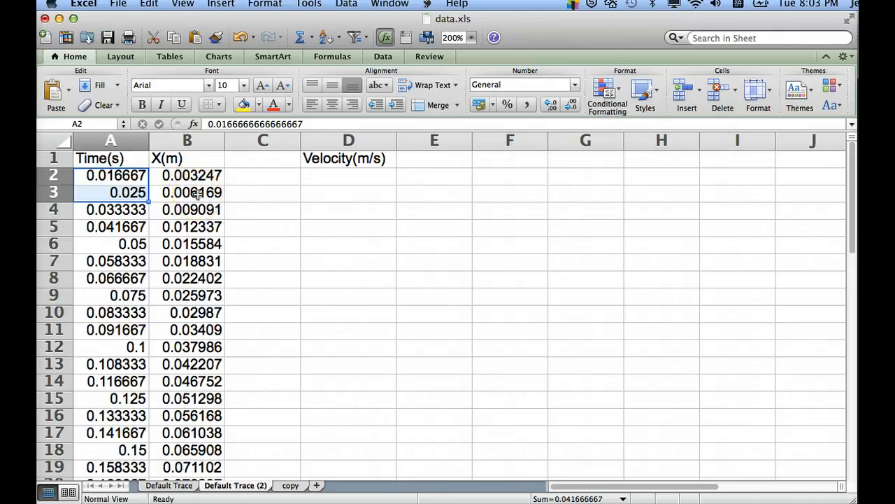
{"action": "left_click", "coordinate": [320, 194]}
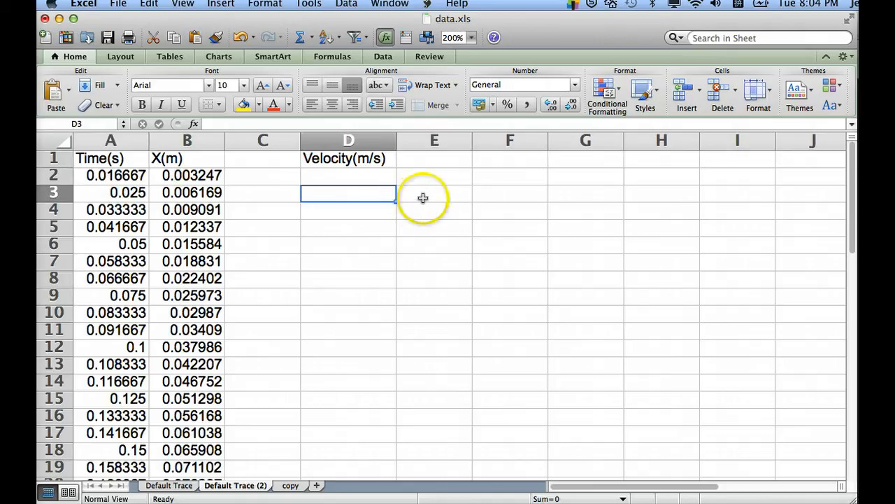
{"action": "double_click", "coordinate": [344, 193]}
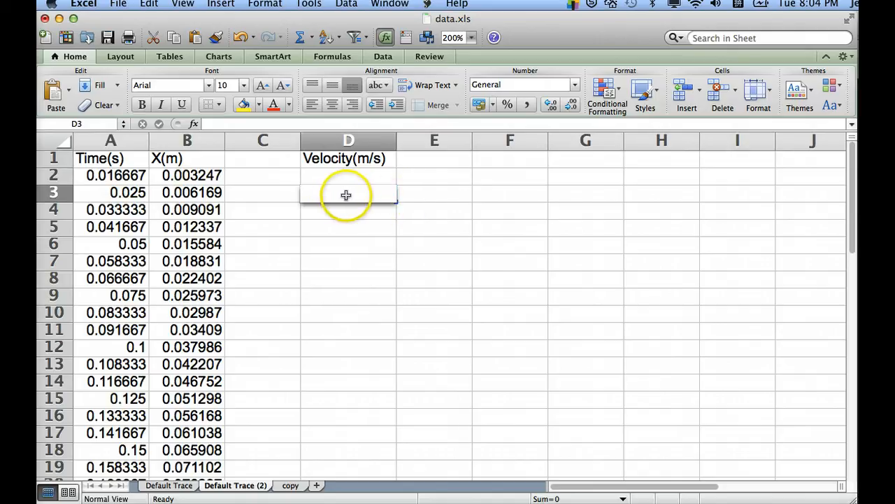
{"action": "type", "text": "=="}
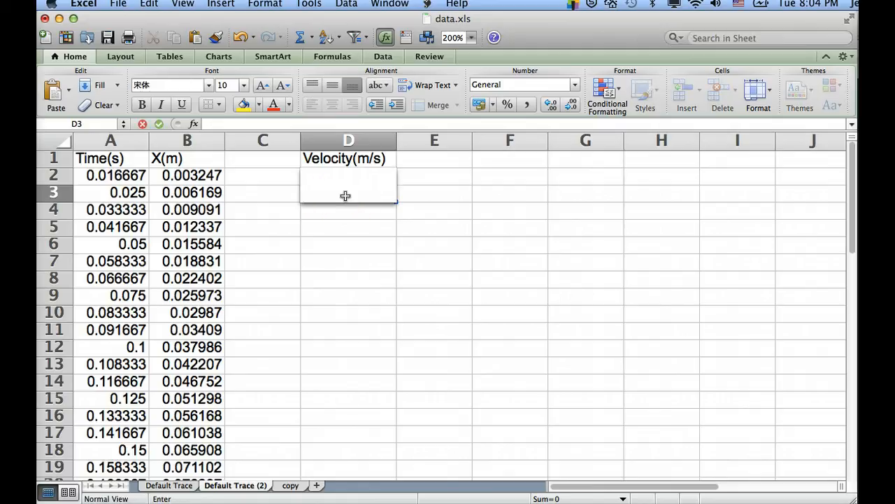
{"action": "left_click", "coordinate": [329, 188]}
{"action": "type", "text": "="}
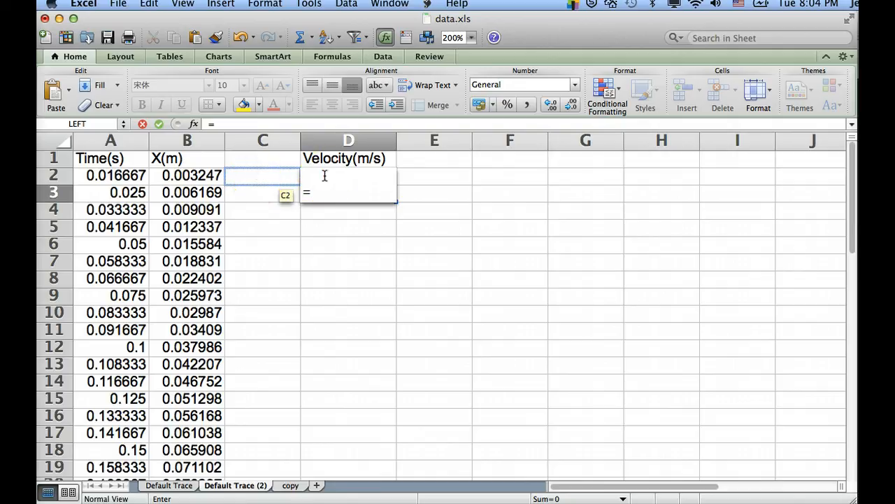
{"action": "type", "text": "("}
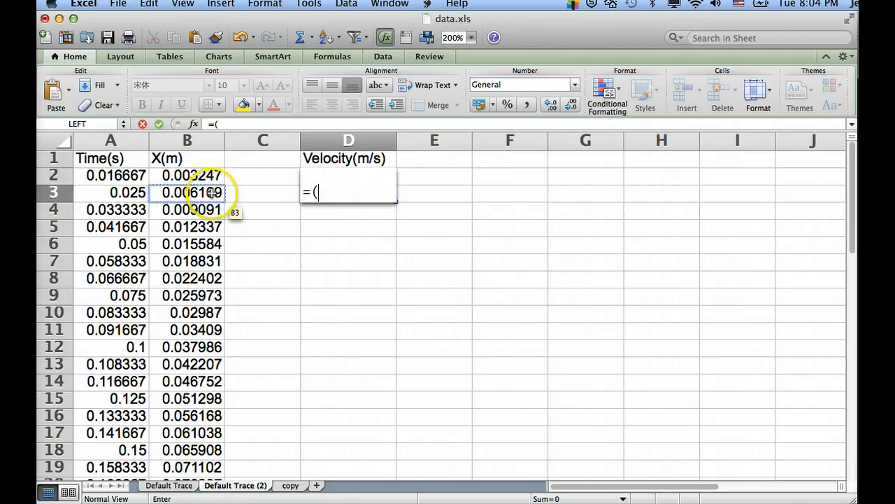
{"action": "left_click", "coordinate": [211, 194]}
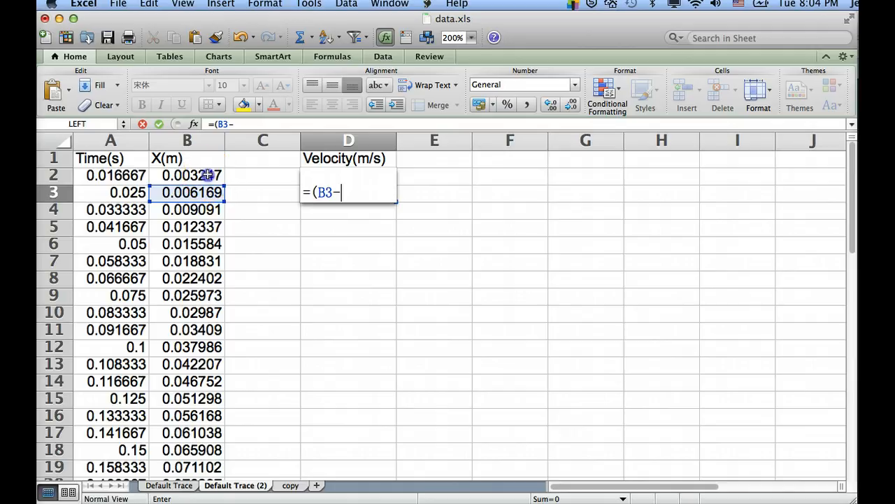
{"action": "left_click", "coordinate": [209, 175]}
{"action": "type", "text": ")"}
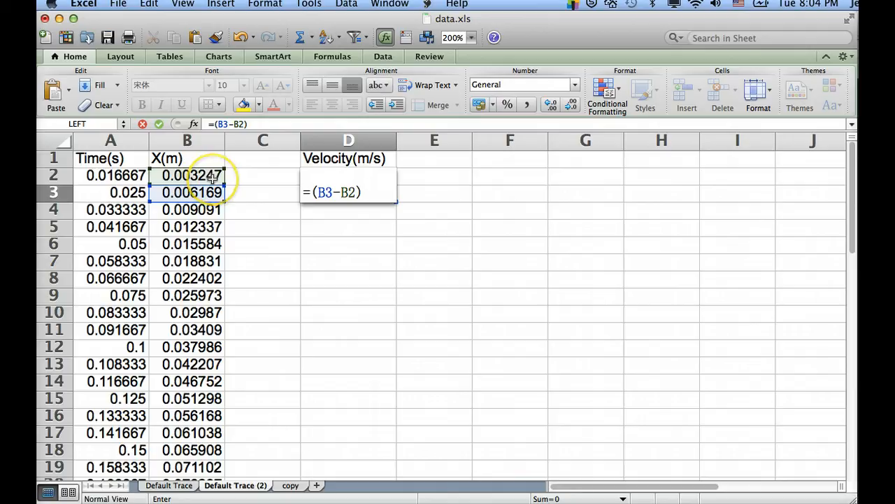
Divide the position difference in D3 by the time difference, completing the formula as =(B3-B2)/(A3-A2).
{"action": "type", "text": "/"}
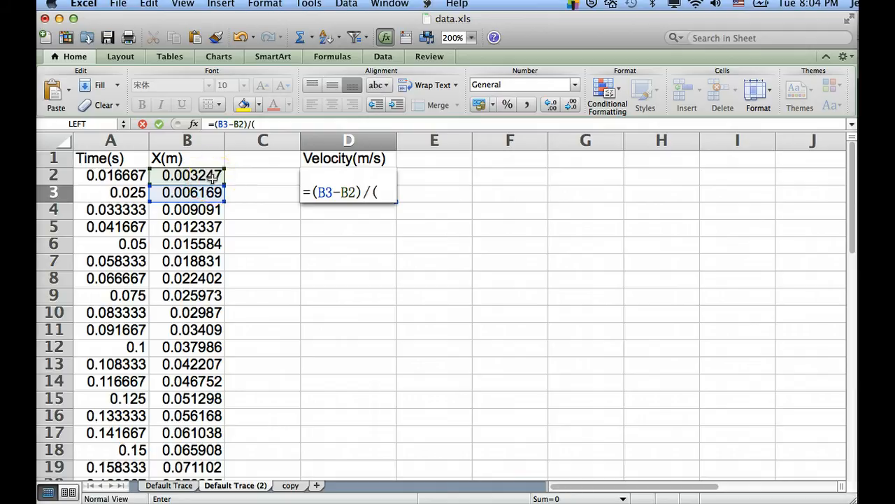
{"action": "type", "text": "("}
{"action": "left_click", "coordinate": [123, 193]}
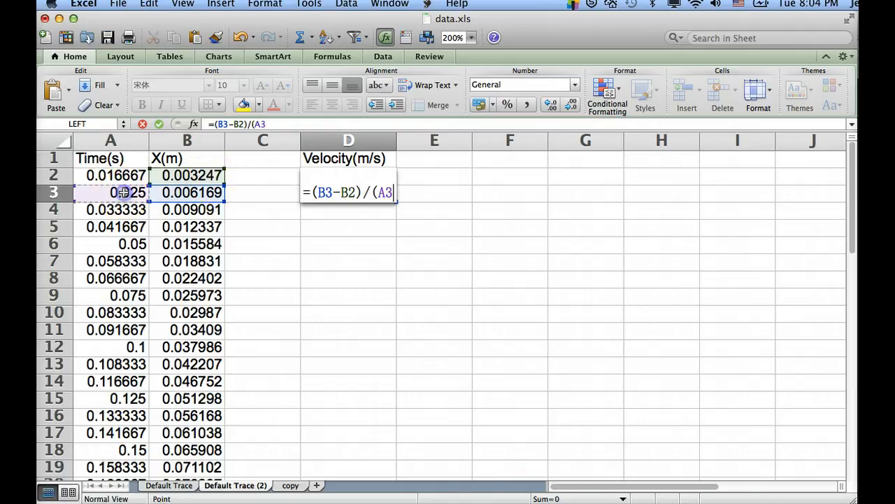
{"action": "type", "text": "-"}
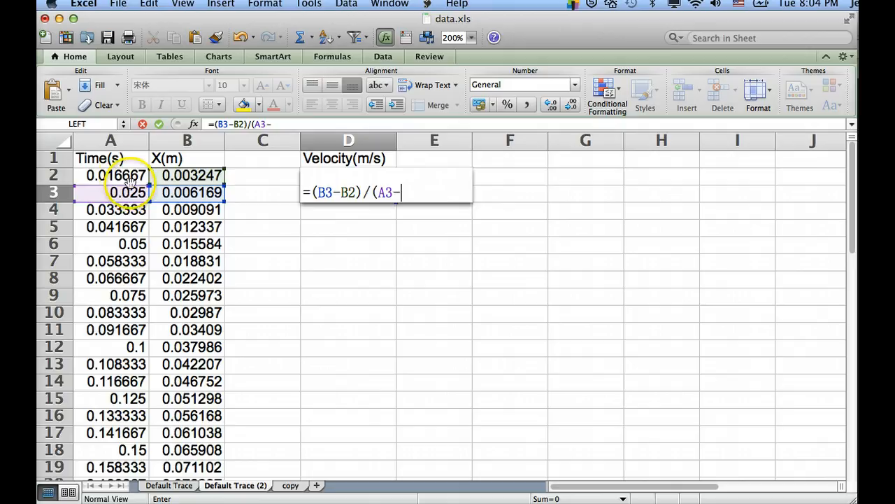
{"action": "left_click", "coordinate": [123, 173]}
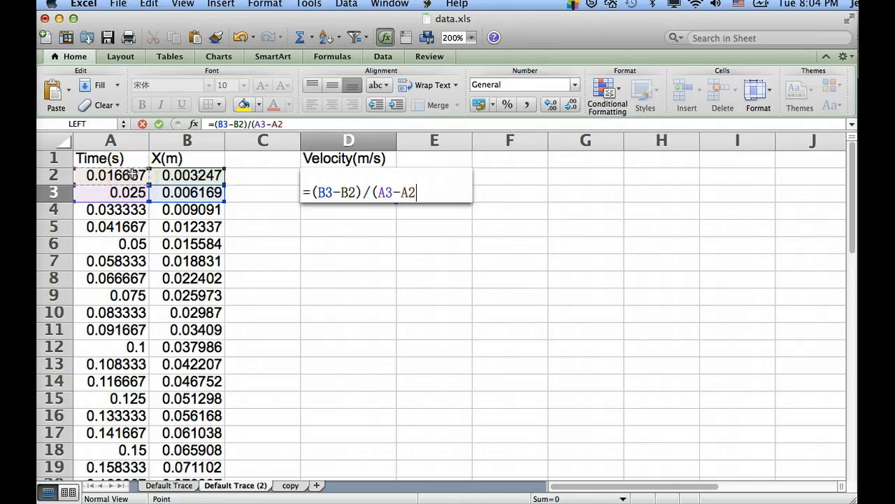
{"action": "type", "text": ")"}
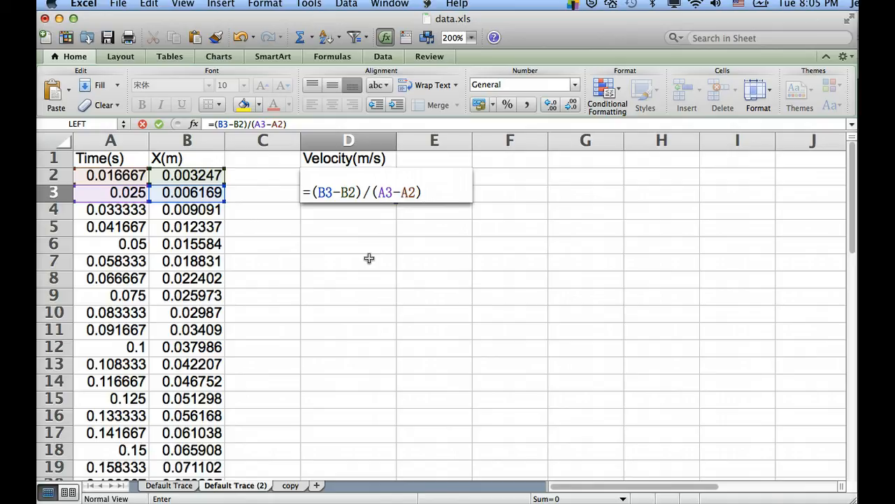
{"action": "key", "text": "Return"}
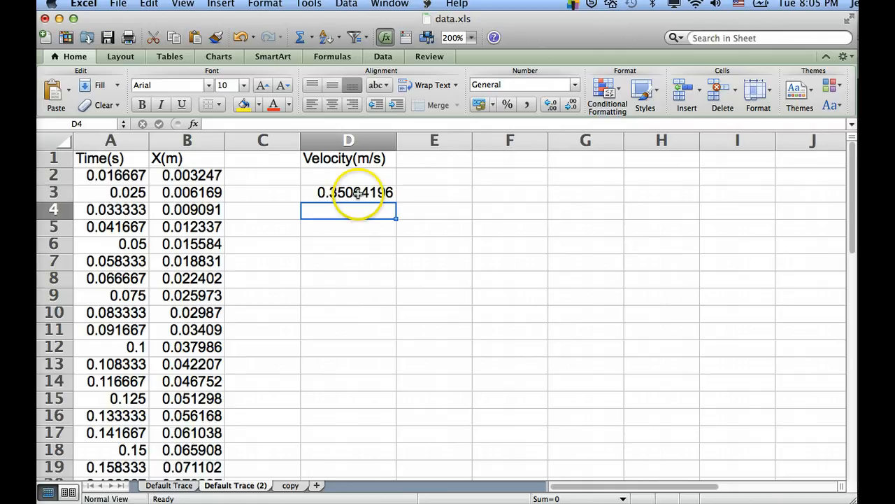
Enter the formula =(A2+A3)/2 in cell C3 to average the two successive times.
{"action": "left_click", "coordinate": [279, 194]}
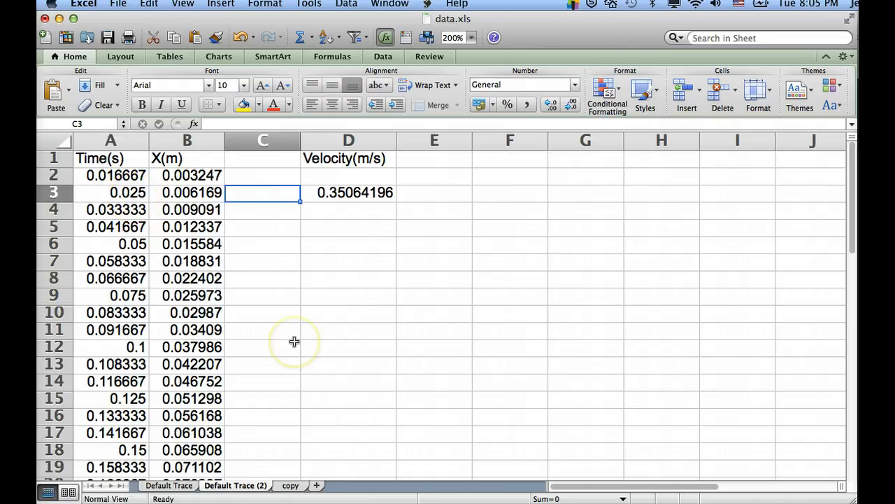
{"action": "type", "text": "="}
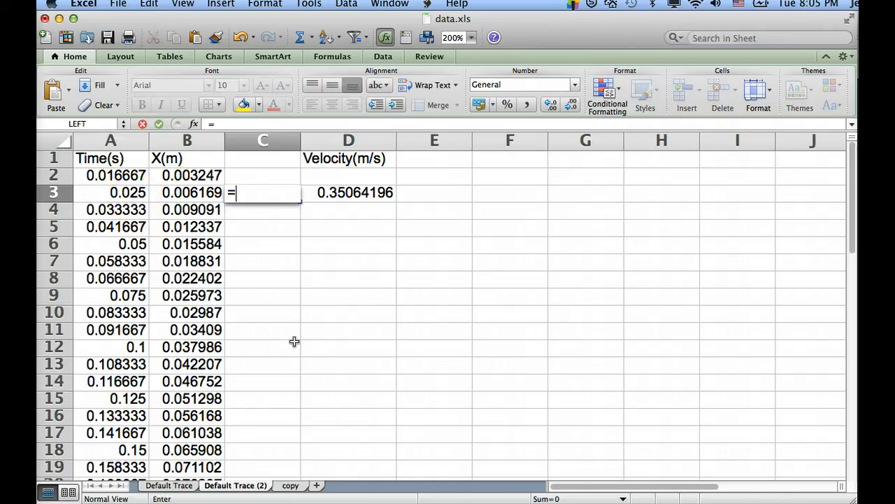
{"action": "type", "text": "("}
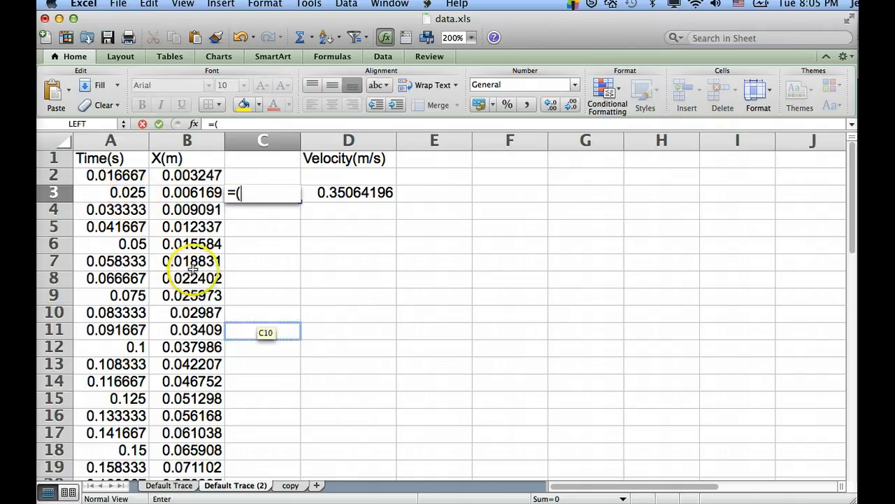
{"action": "left_click", "coordinate": [135, 175]}
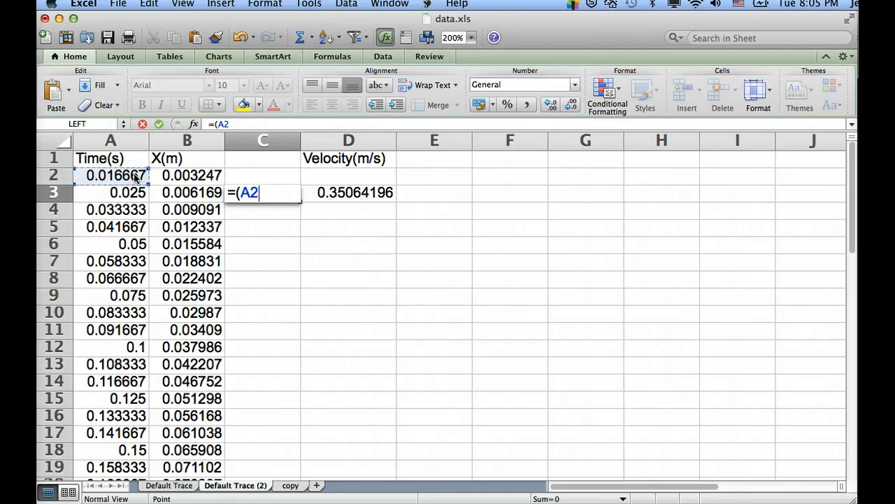
{"action": "type", "text": "+"}
{"action": "left_click", "coordinate": [132, 194]}
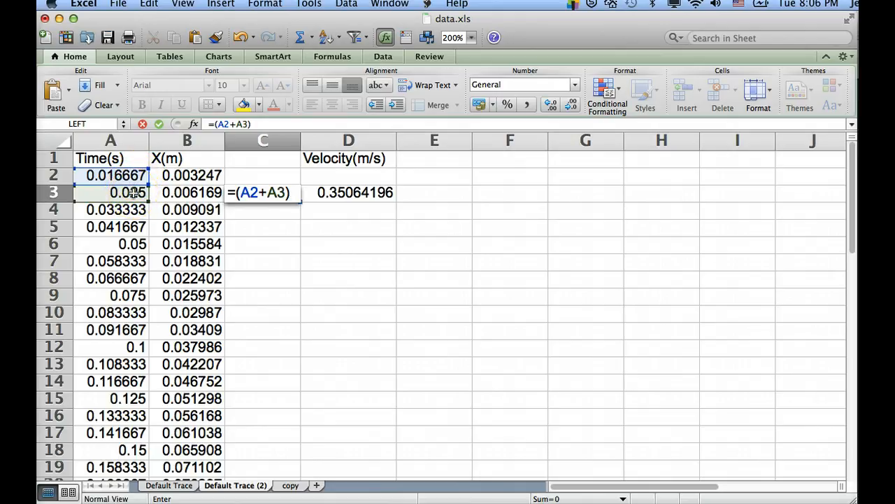
{"action": "type", "text": "2"}
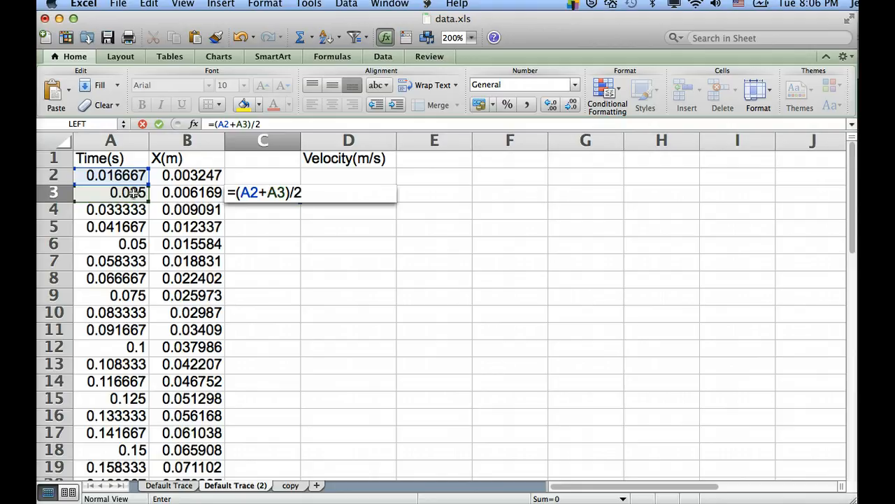
{"action": "key", "text": "Return"}
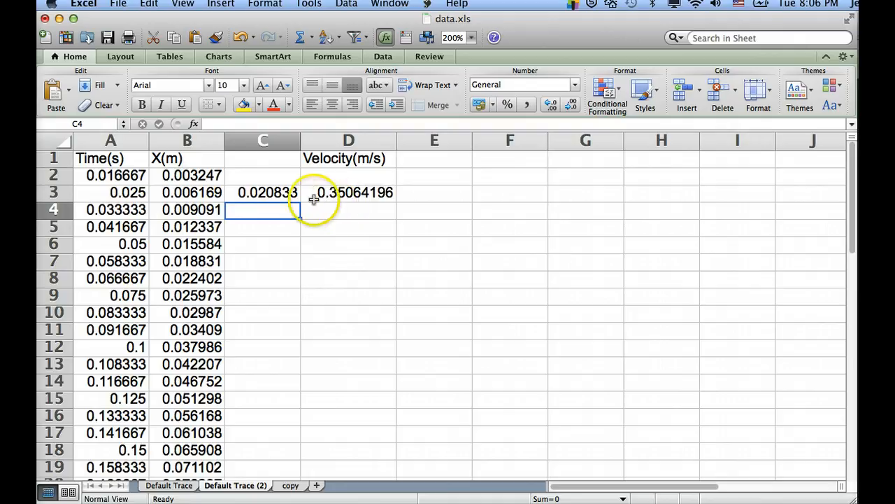
Copy the average-time and velocity formulas in C3:D3 into columns C and D from row 4 down through the data.
{"action": "left_click", "coordinate": [278, 194]}
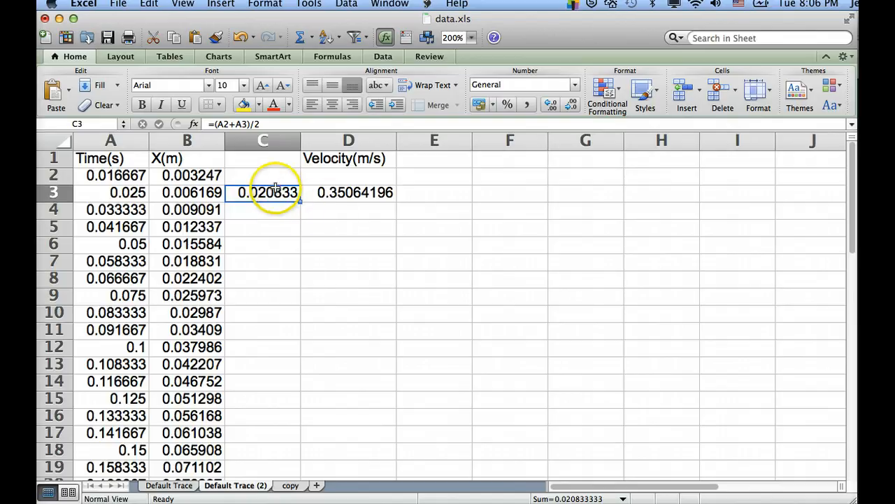
{"action": "left_click", "coordinate": [319, 195]}
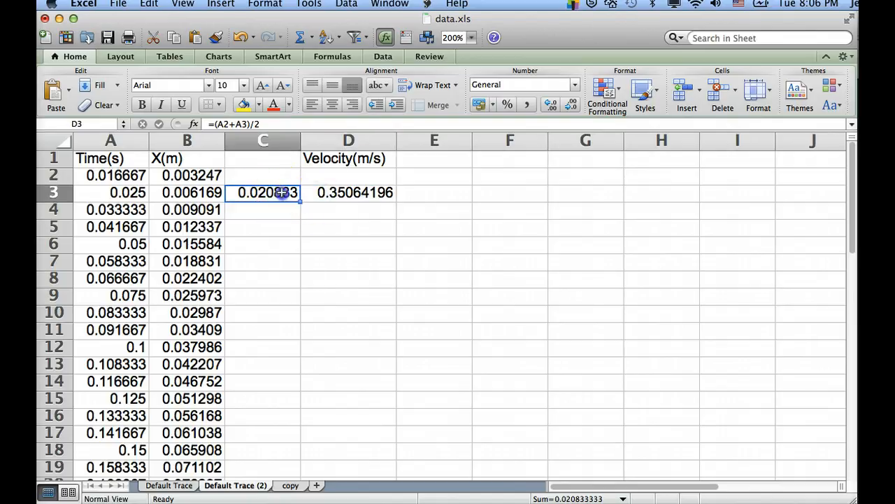
{"action": "left_click_drag", "start_coordinate": [282, 193], "coordinate": [334, 190]}
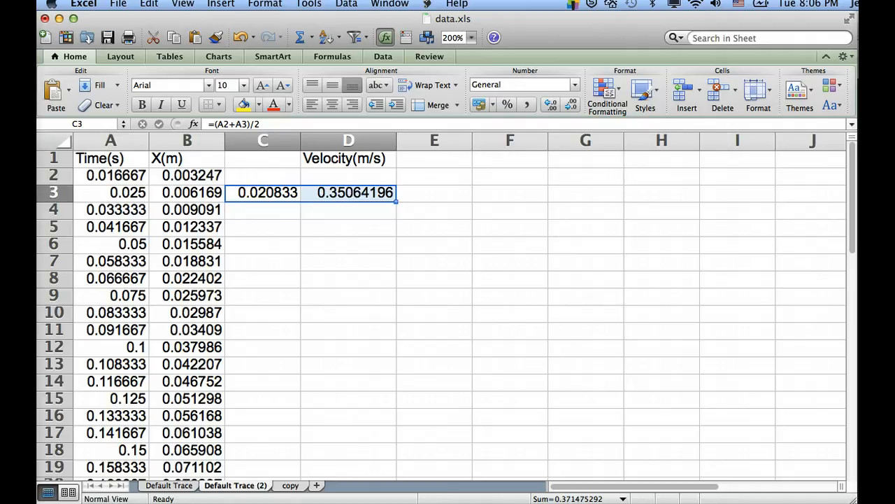
{"action": "left_click", "coordinate": [116, 3]}
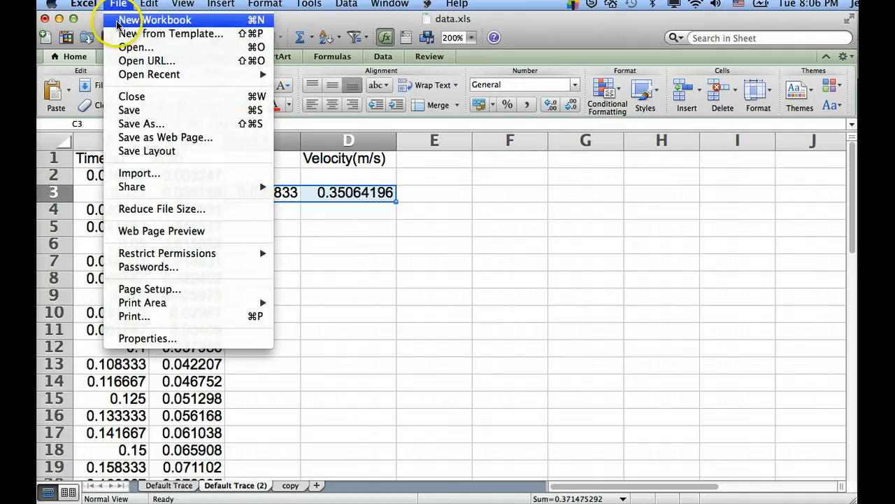
{"action": "left_click", "coordinate": [94, 23]}
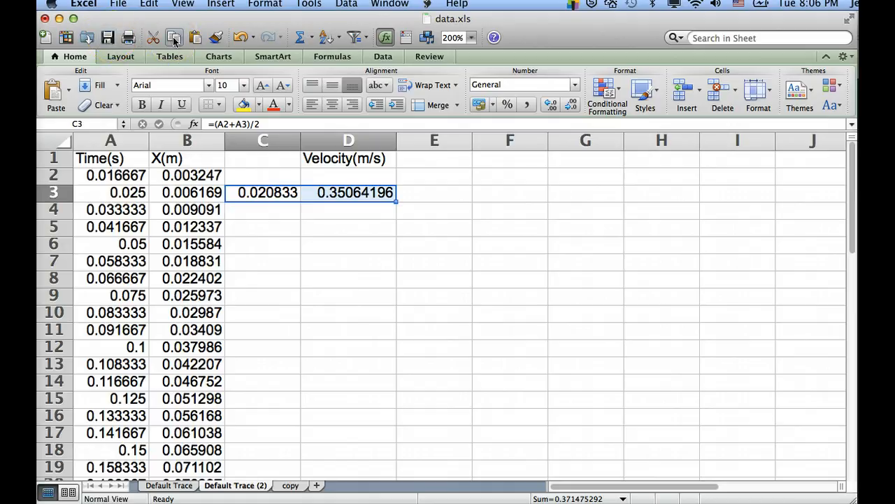
{"action": "left_click", "coordinate": [242, 207]}
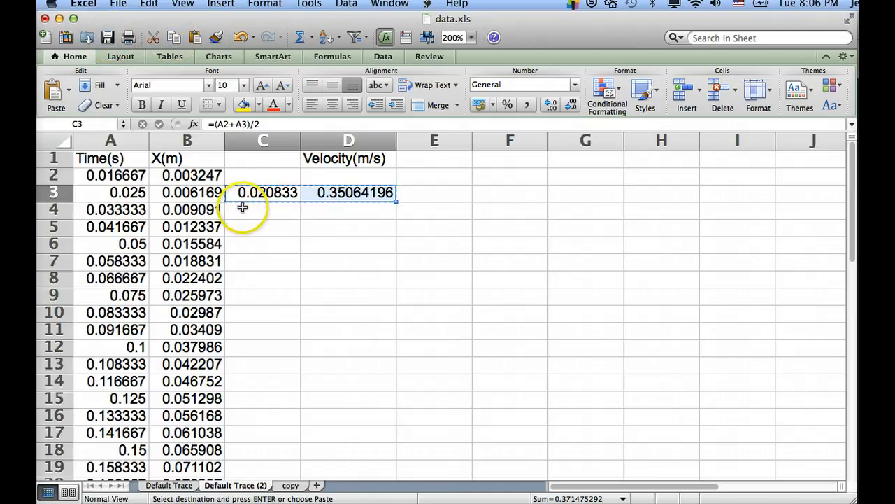
{"action": "left_click_drag", "start_coordinate": [243, 208], "coordinate": [340, 392]}
{"action": "left_click", "coordinate": [195, 37]}
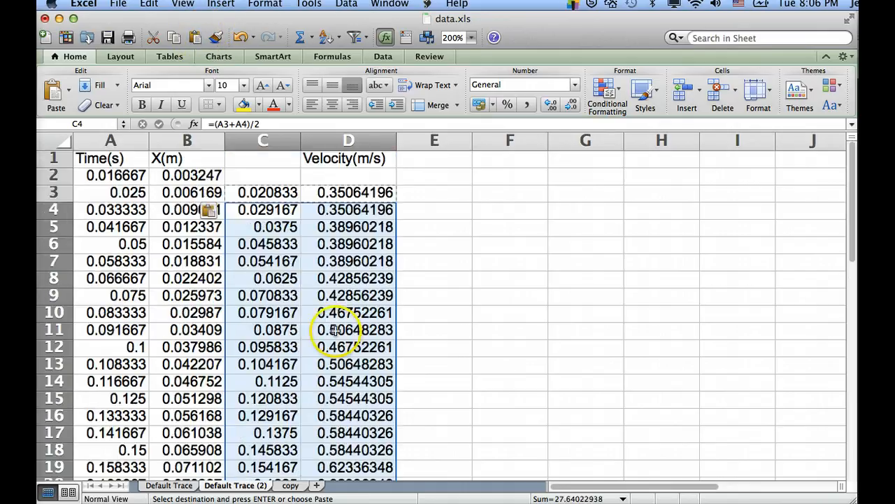
Check the copied formulas in C4, C5, D5 and D6 and review the average times and velocities down the sheet.
{"action": "left_click", "coordinate": [280, 214]}
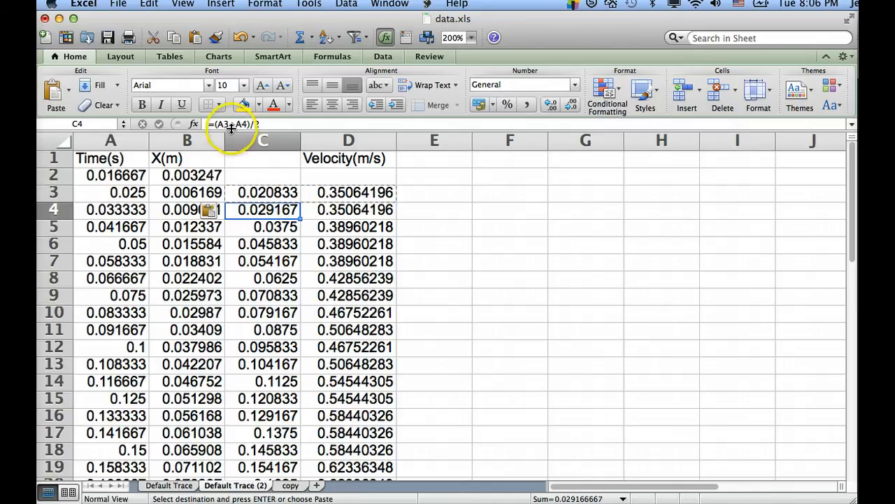
{"action": "left_click", "coordinate": [263, 225]}
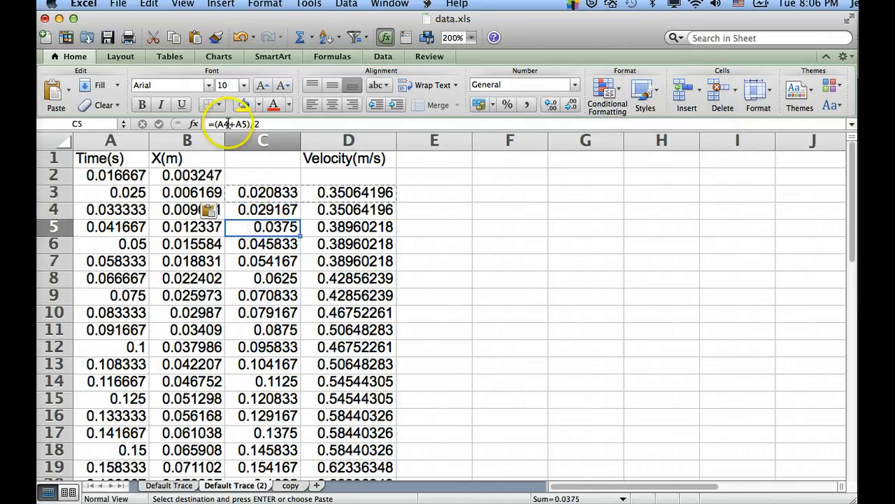
{"action": "left_click", "coordinate": [329, 227]}
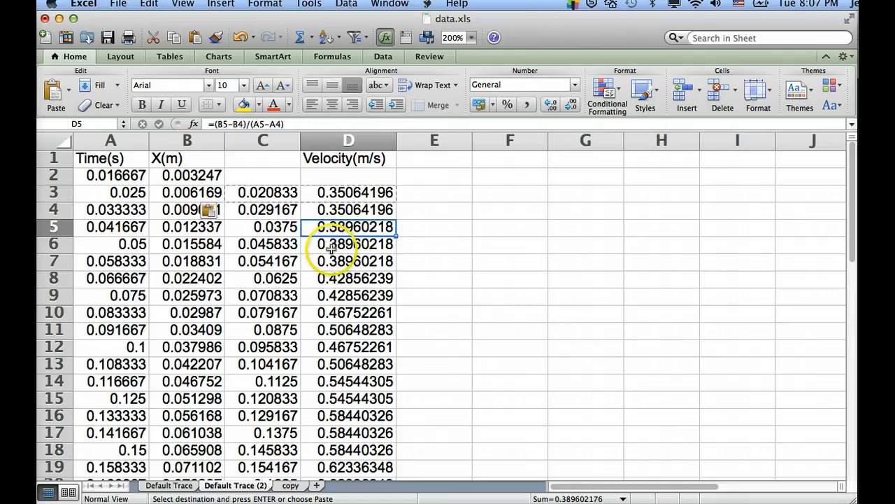
{"action": "left_click", "coordinate": [331, 245]}
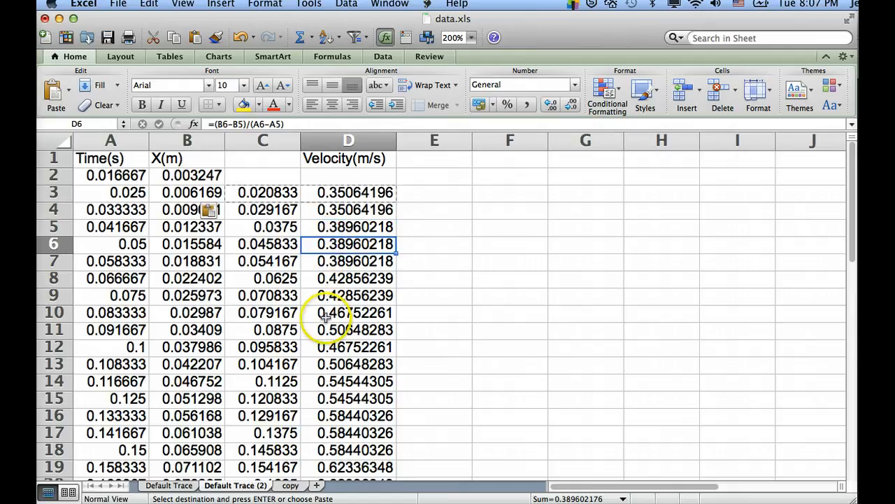
{"action": "scroll", "coordinate": [326, 315], "scroll_direction": "down", "scroll_amount": 4}
{"action": "scroll", "coordinate": [326, 316], "scroll_direction": "up", "scroll_amount": 4}
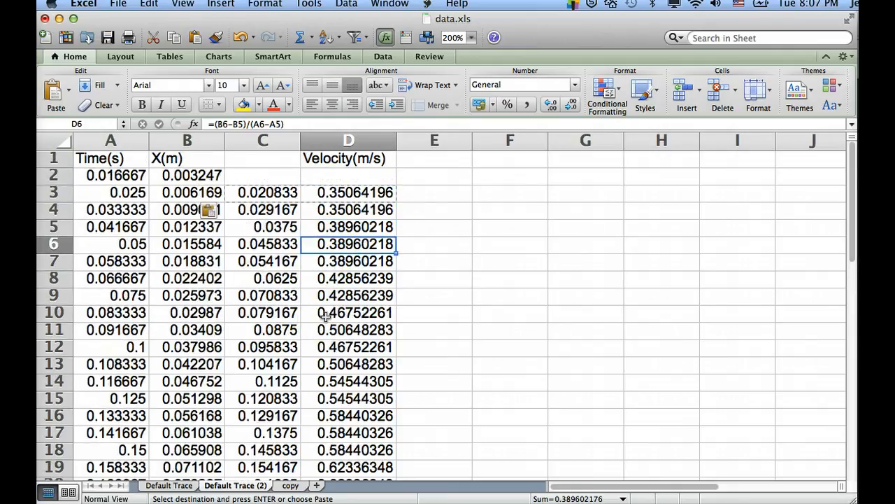
{"action": "left_click", "coordinate": [304, 245]}
{"action": "scroll", "coordinate": [308, 297], "scroll_direction": "down", "scroll_amount": 11}
{"action": "scroll", "coordinate": [315, 299], "scroll_direction": "up", "scroll_amount": 11}
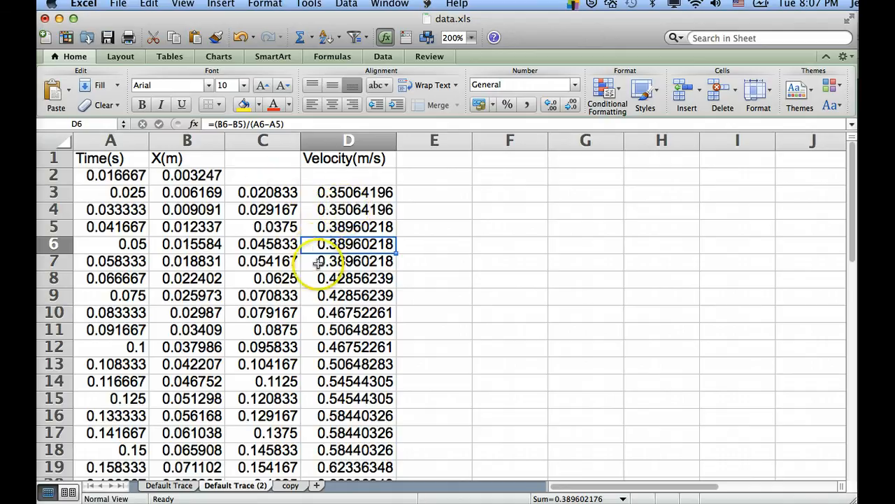
{"action": "scroll", "coordinate": [316, 263], "scroll_direction": "down", "scroll_amount": 3}
{"action": "scroll", "coordinate": [316, 263], "scroll_direction": "up", "scroll_amount": 3}
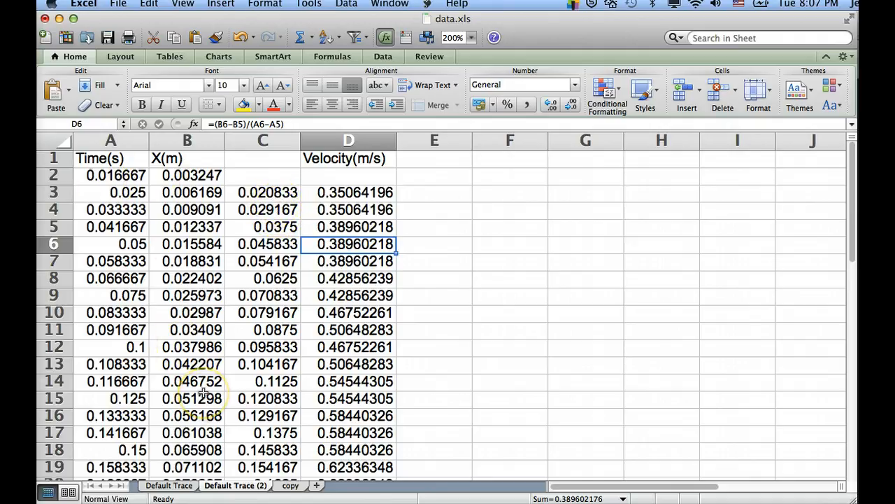
{"action": "scroll", "coordinate": [203, 393], "scroll_direction": "down", "scroll_amount": 3}
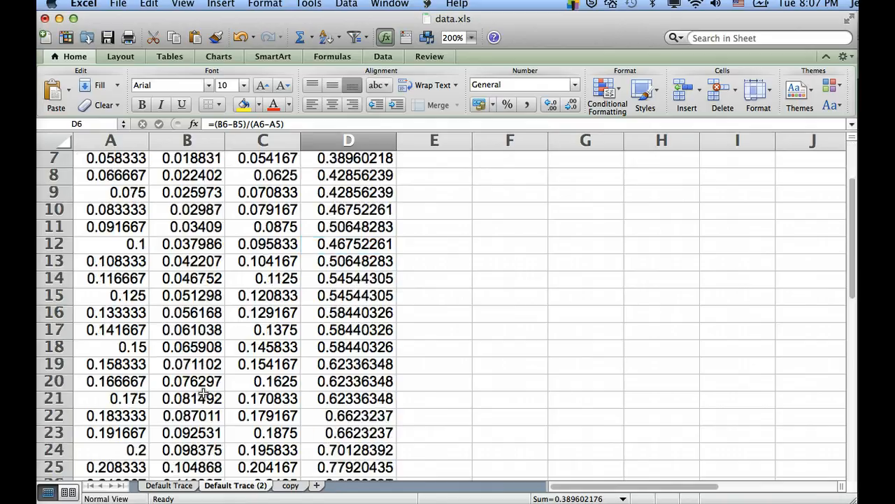
{"action": "scroll", "coordinate": [203, 393], "scroll_direction": "up", "scroll_amount": 3}
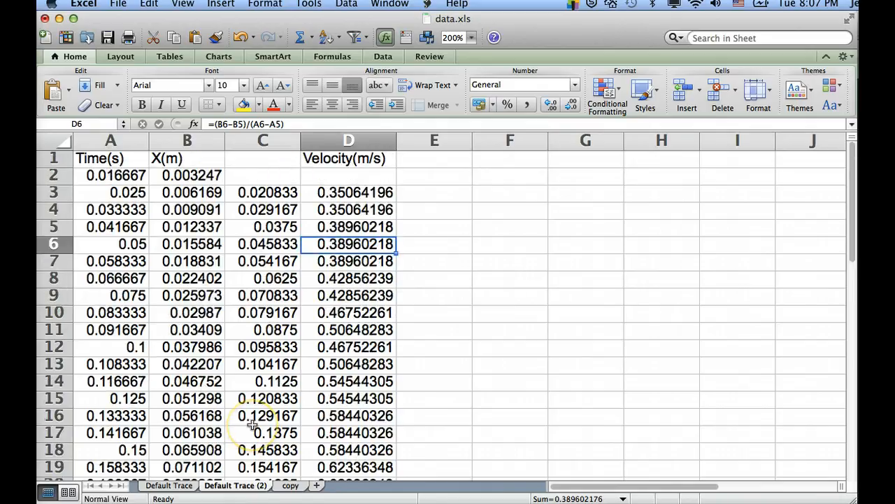